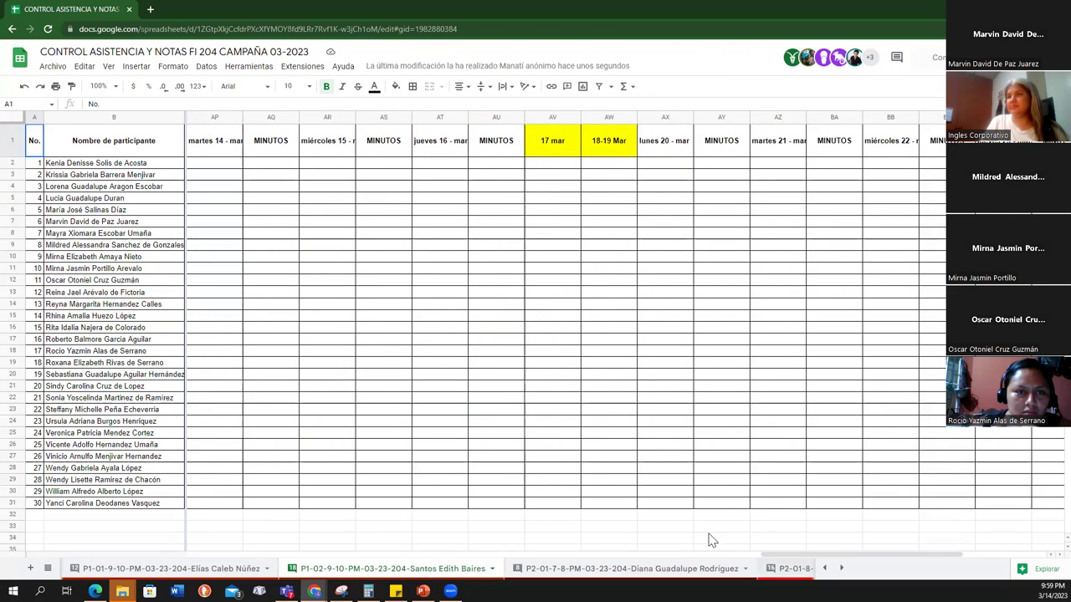
- Record attendance for Tuesday, March 14 (column AP) for participants 1 to 5 as 0, 1, 1, 1, 0
click(200, 166)
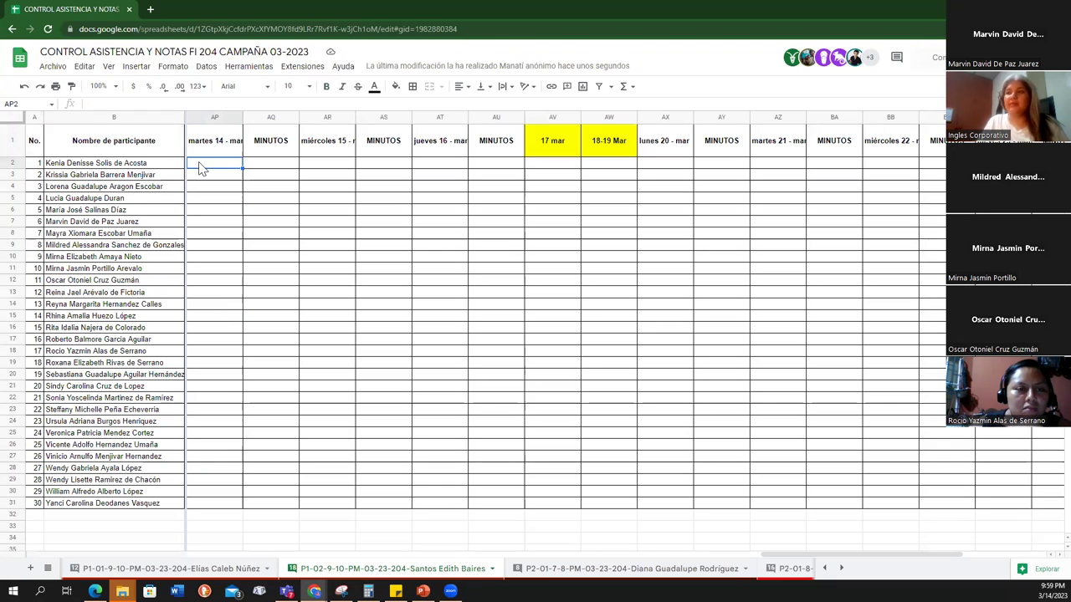
text(0)
click(226, 179)
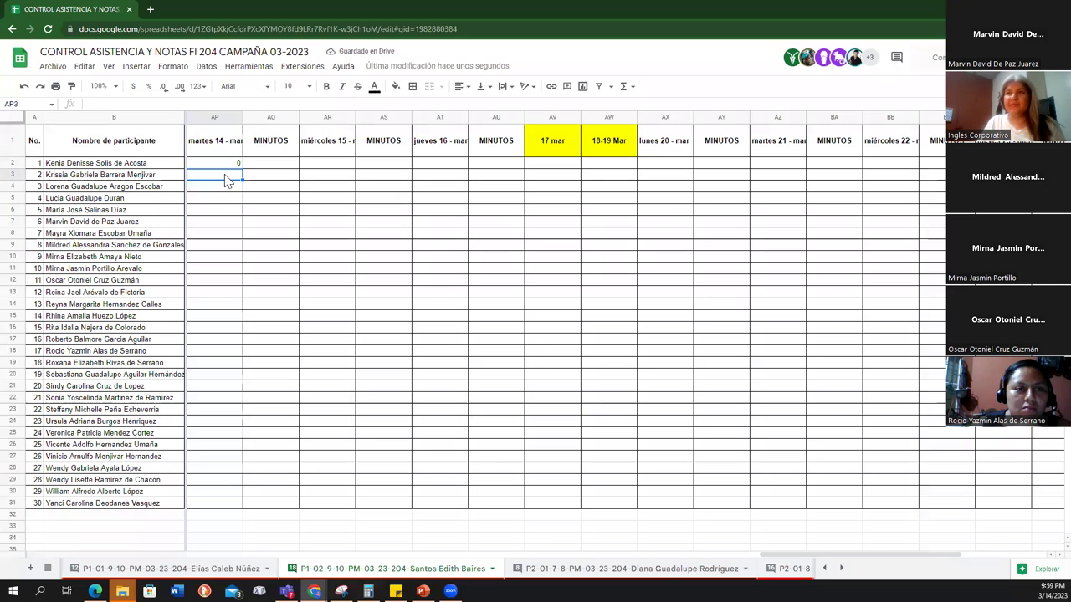
text(1)
key(Return)
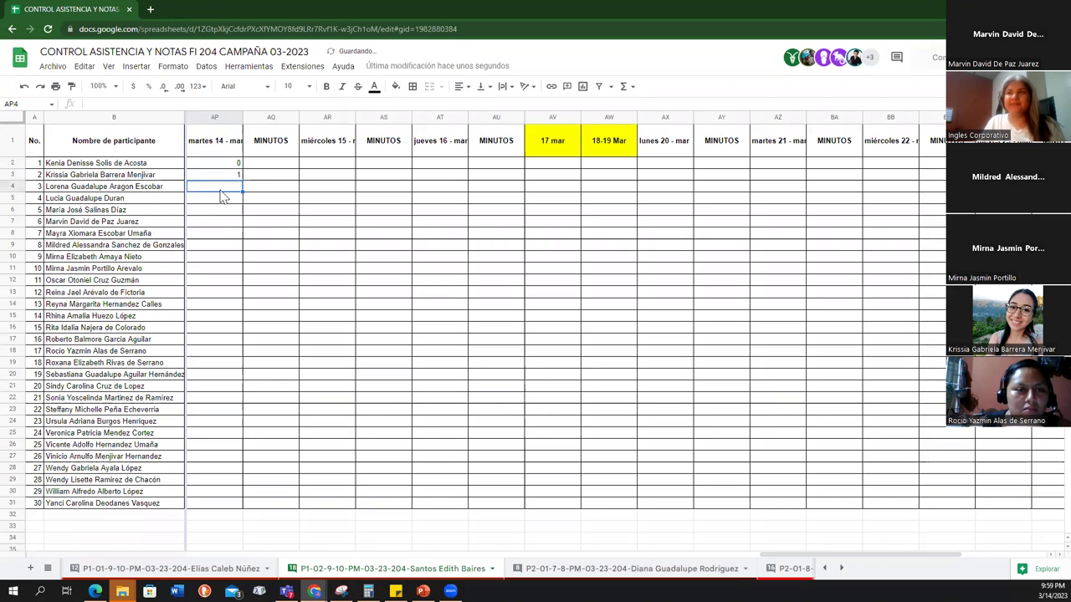
text(1)
key(Return)
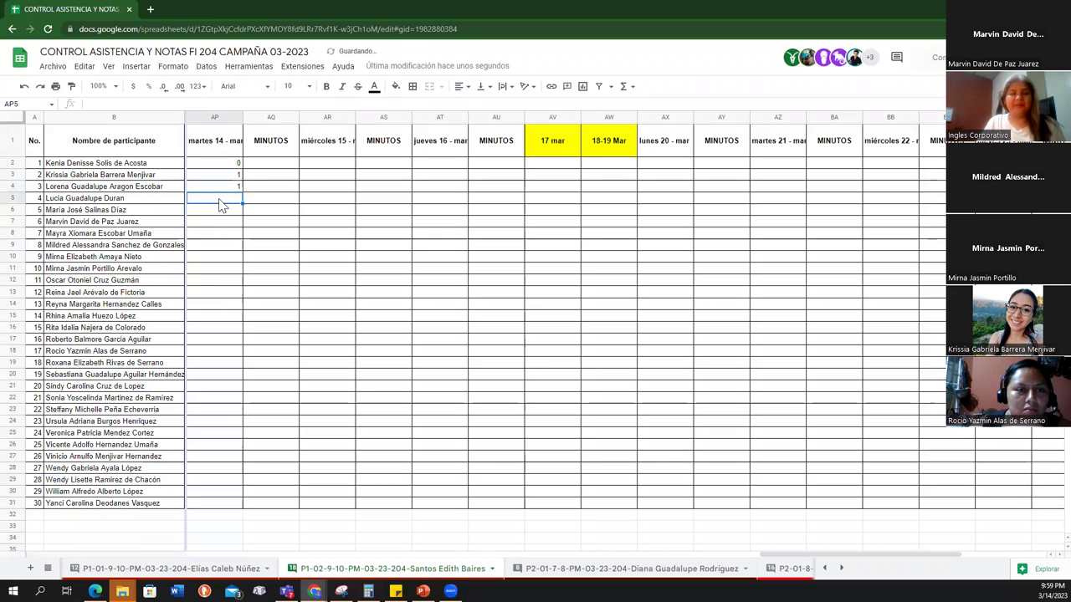
text(1)
key(Return)
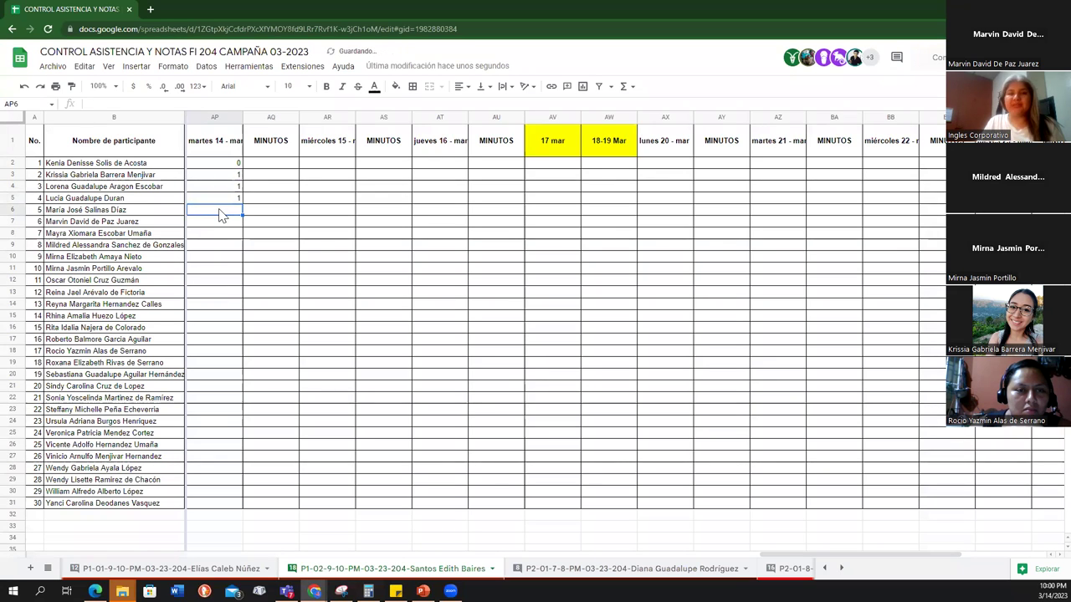
text(0)
key(Return)
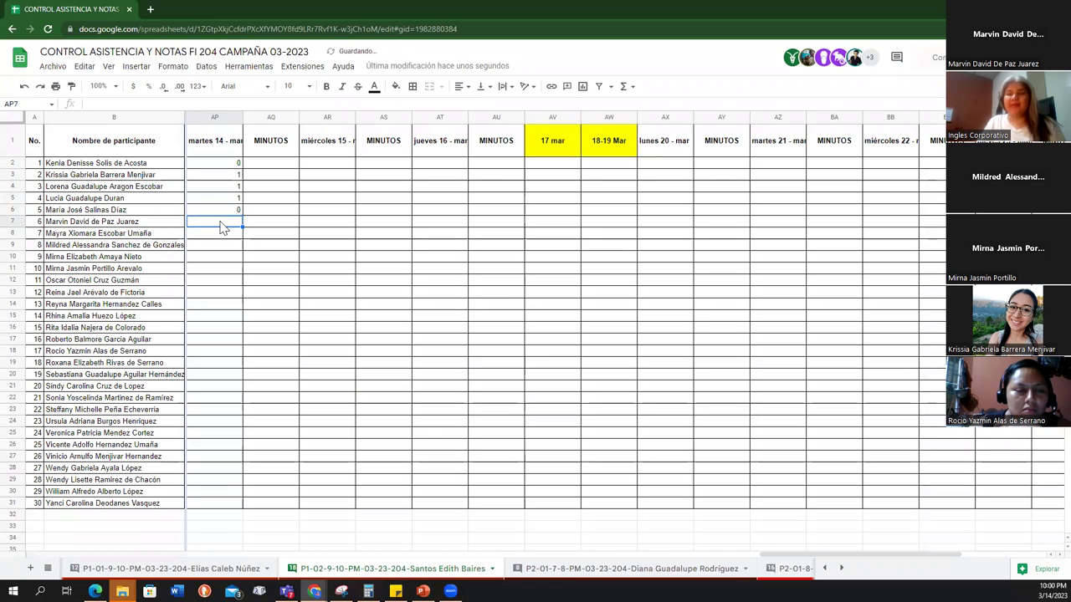
- Fill in the March 14 attendance of participants 6 to 10 with 1, 0, 1, 1, 1 in column AP
text(1)
key(Return)
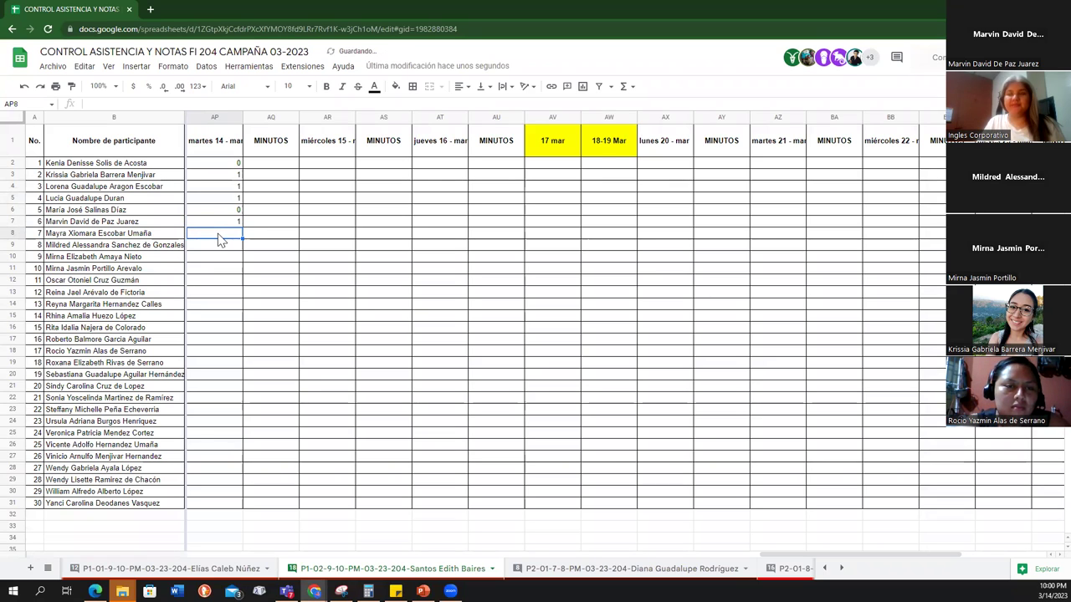
text(0)
key(Return)
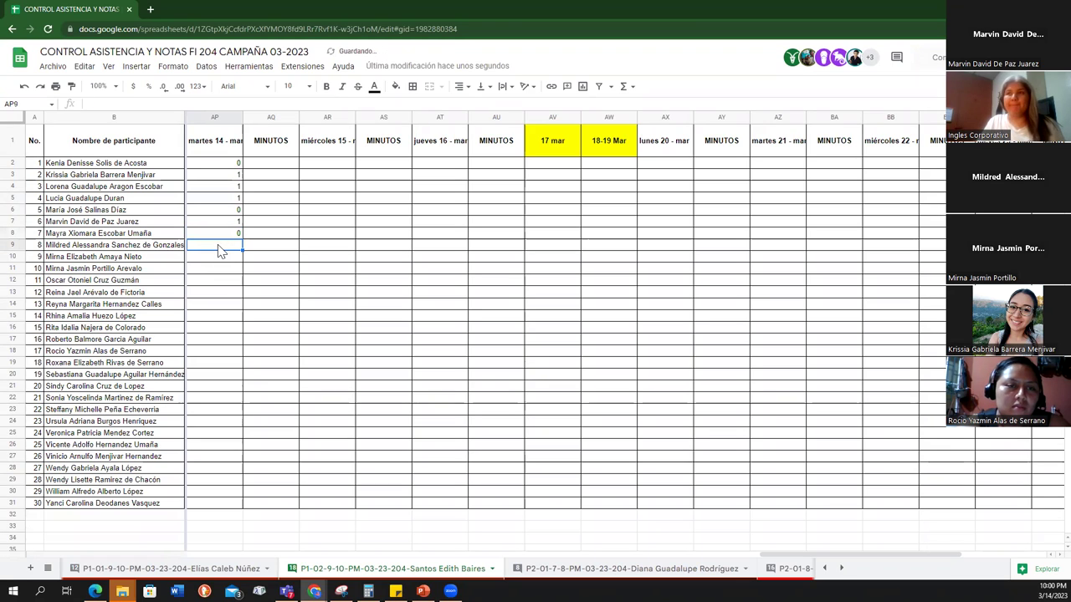
text(1)
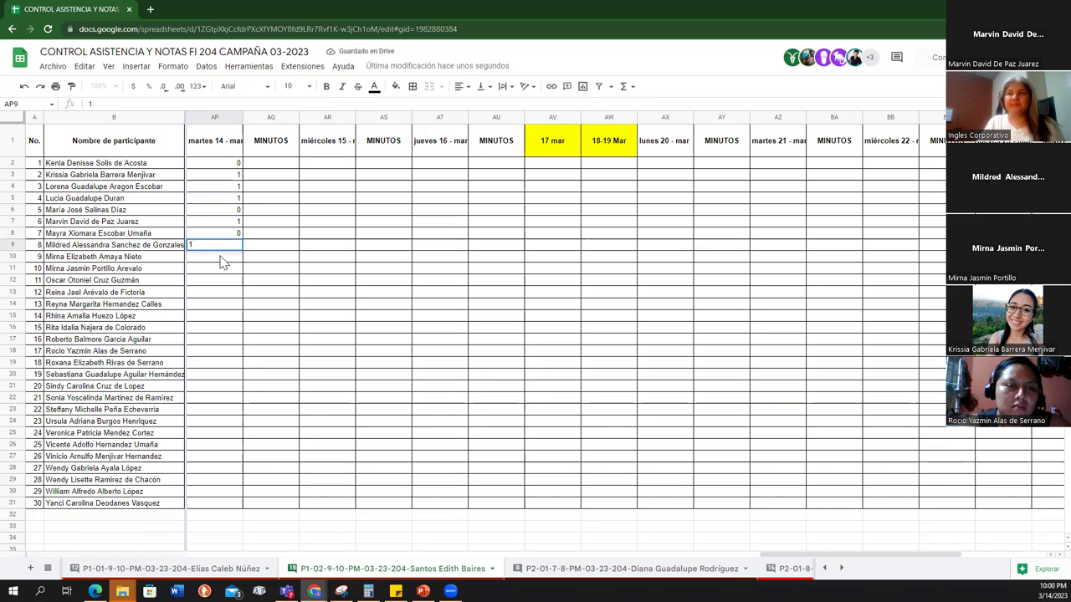
key(Return)
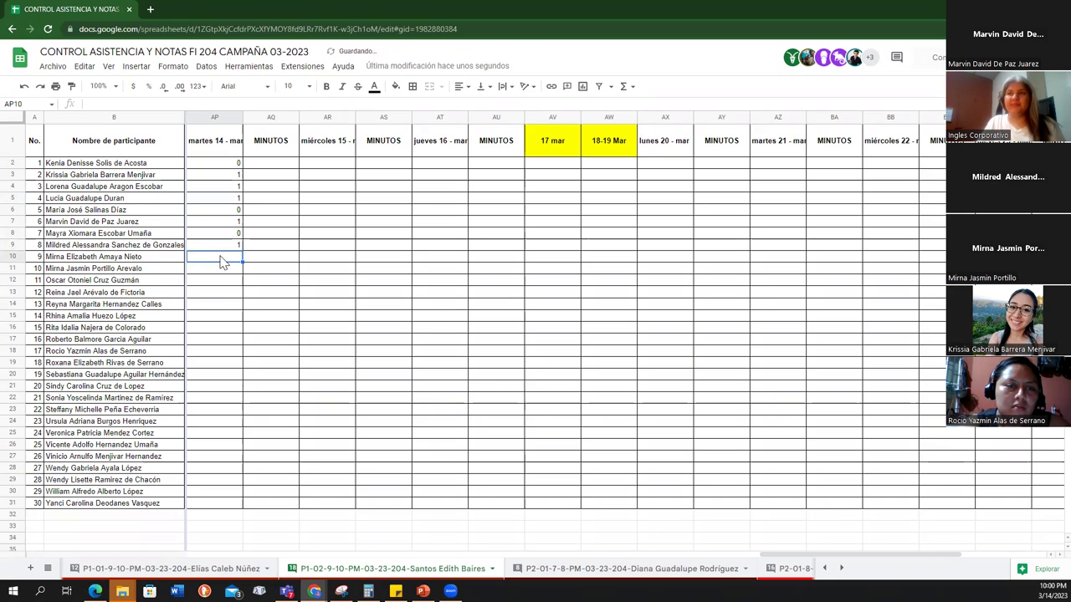
text(1)
click(219, 271)
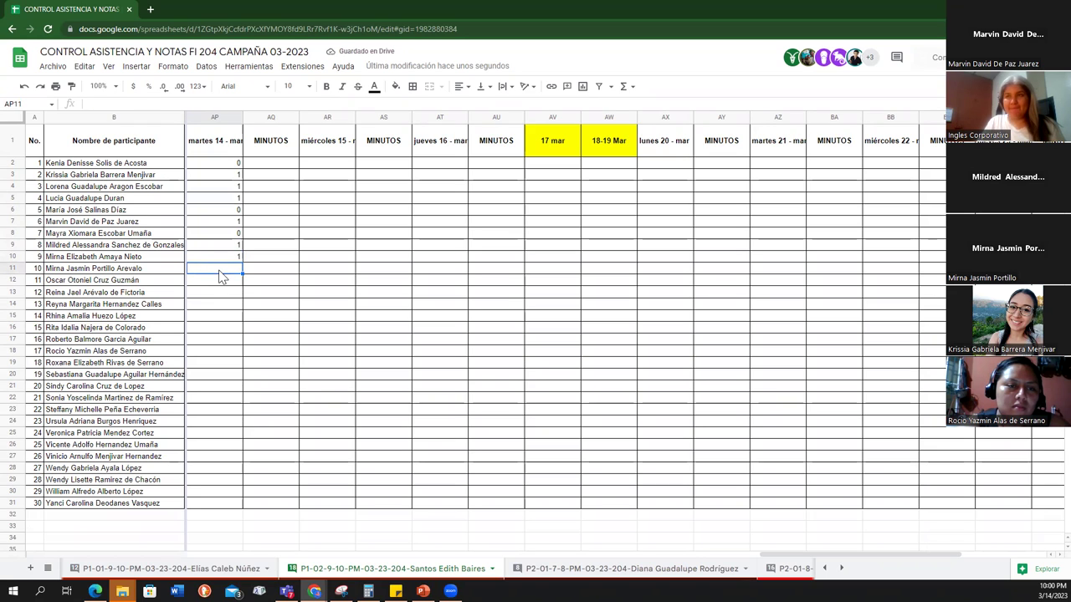
text(1)
click(223, 286)
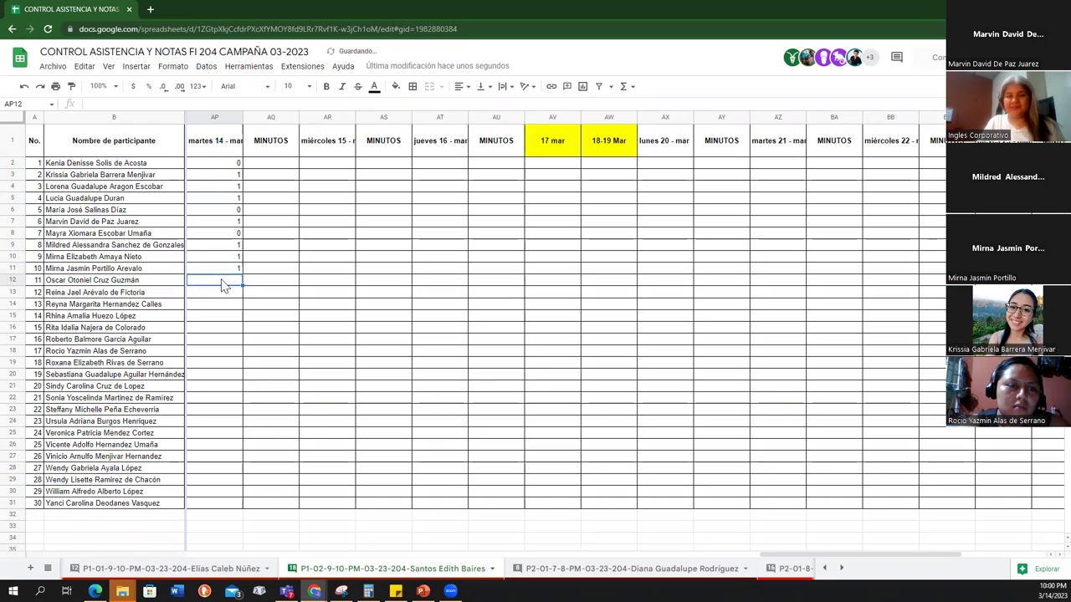
- Enter the March 14 attendance of participants 11 to 15 in column AP as 1, 1, 1, 0, 0
text(1)
click(220, 296)
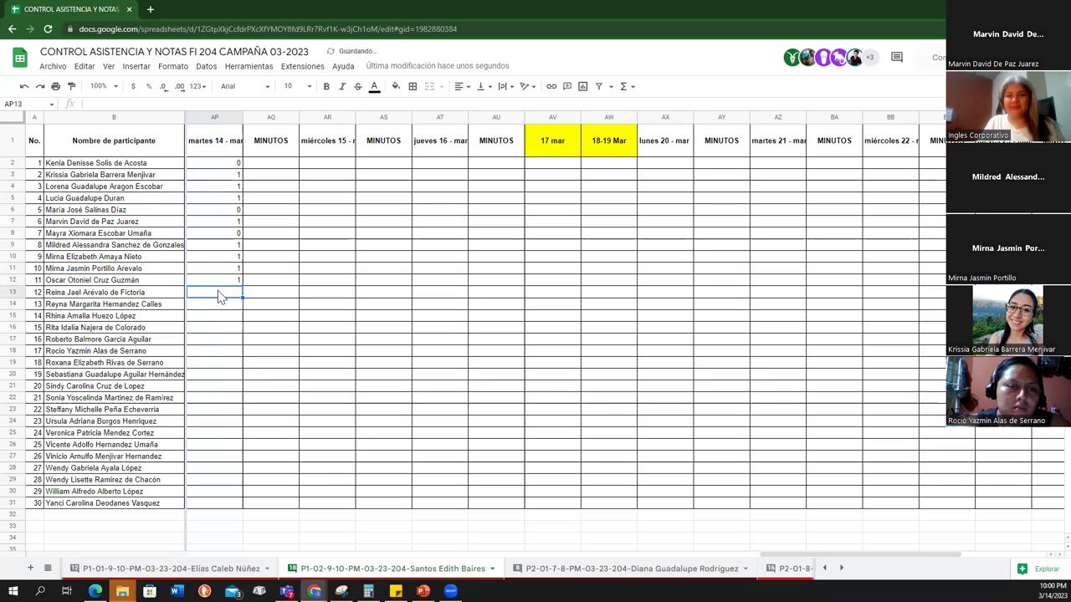
text(1)
click(215, 310)
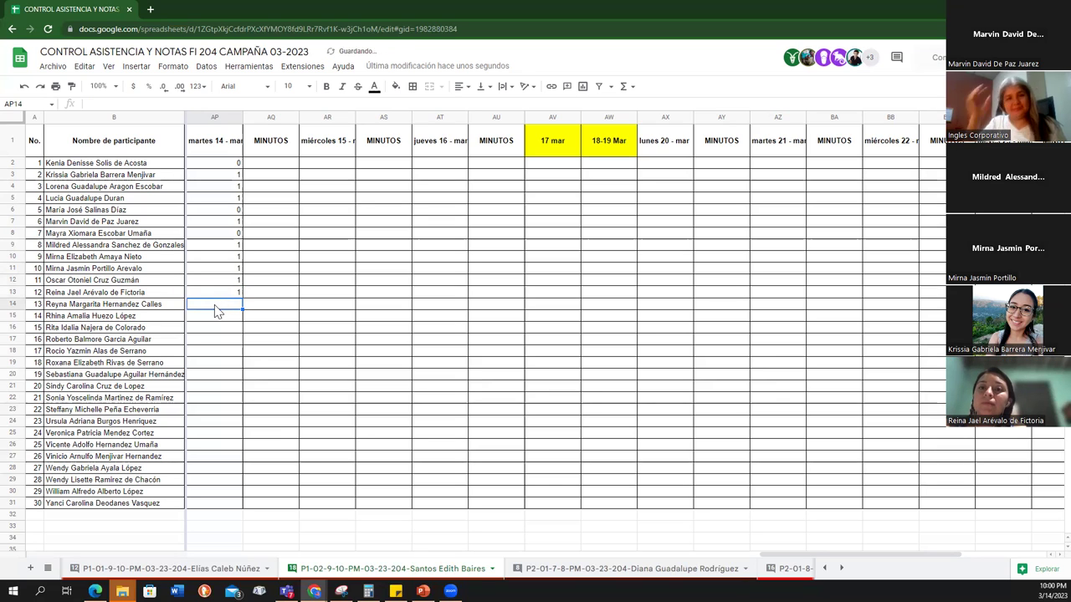
text(1)
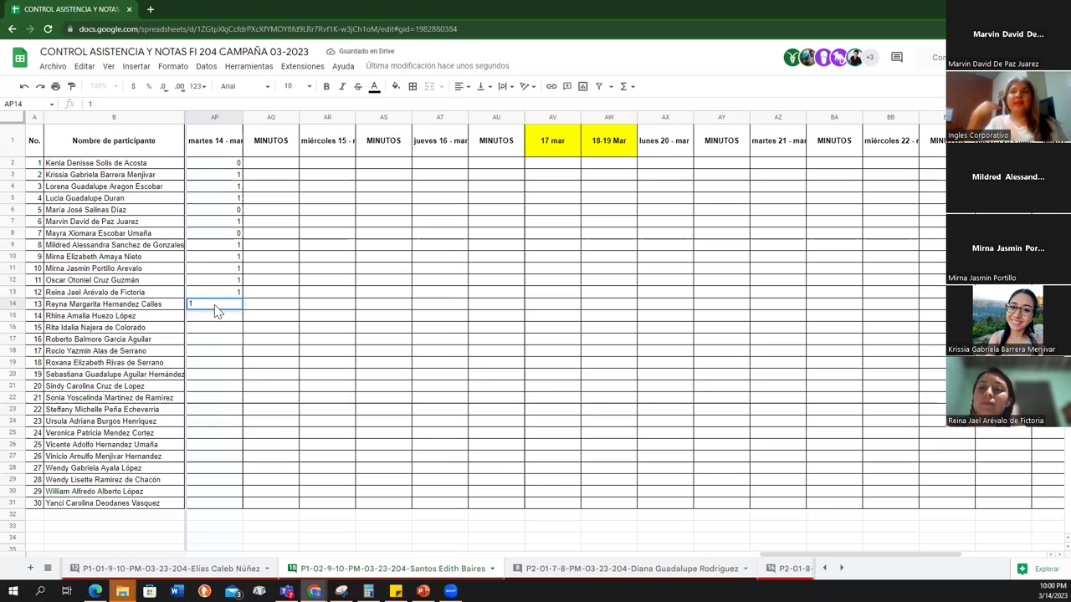
key(Return)
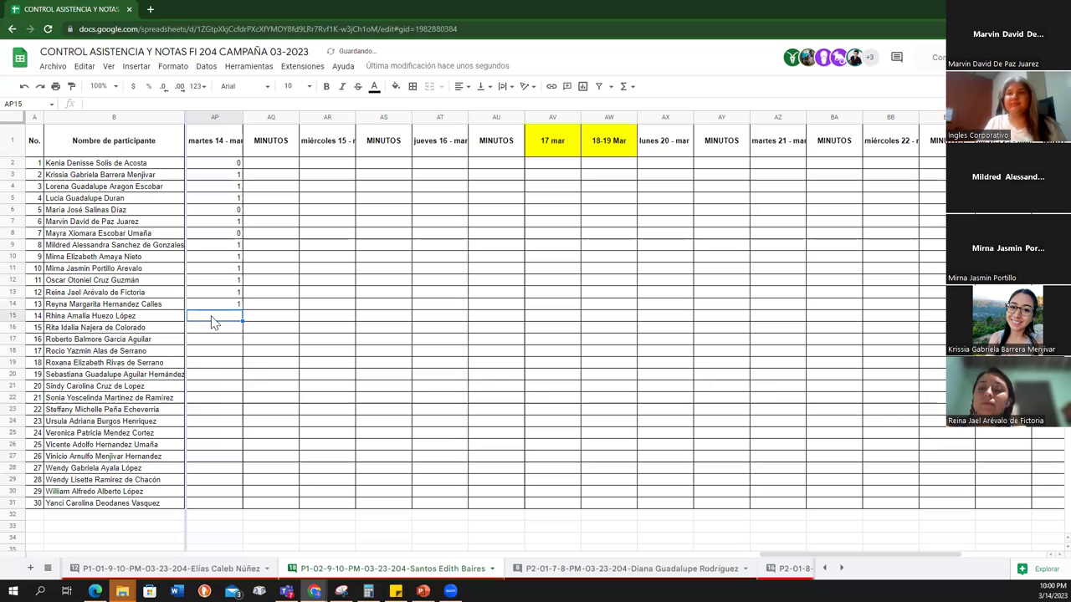
text(0)
key(Return)
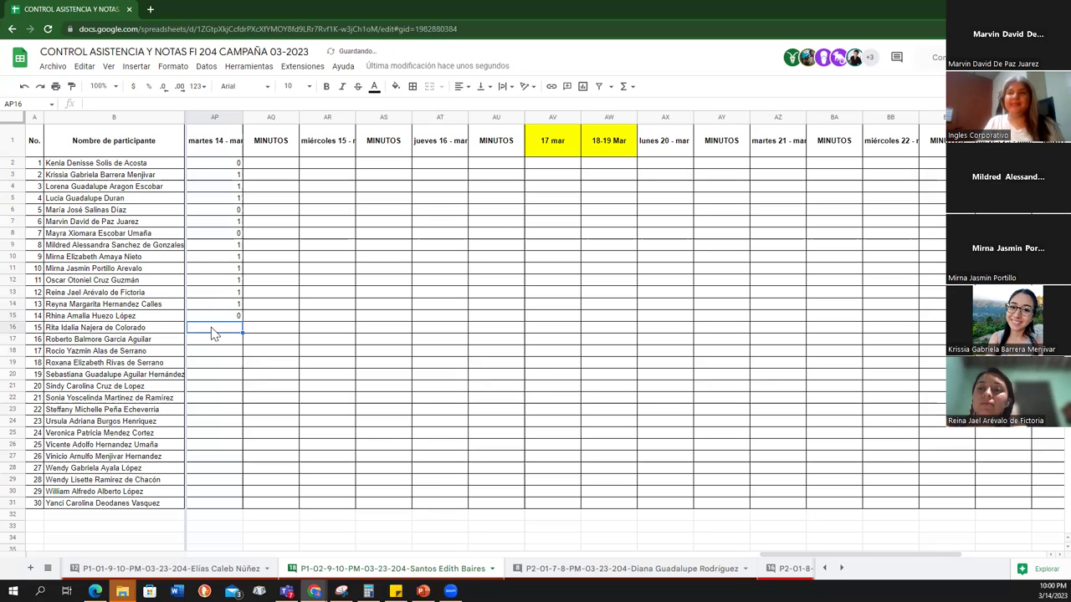
text(0)
key(Return)
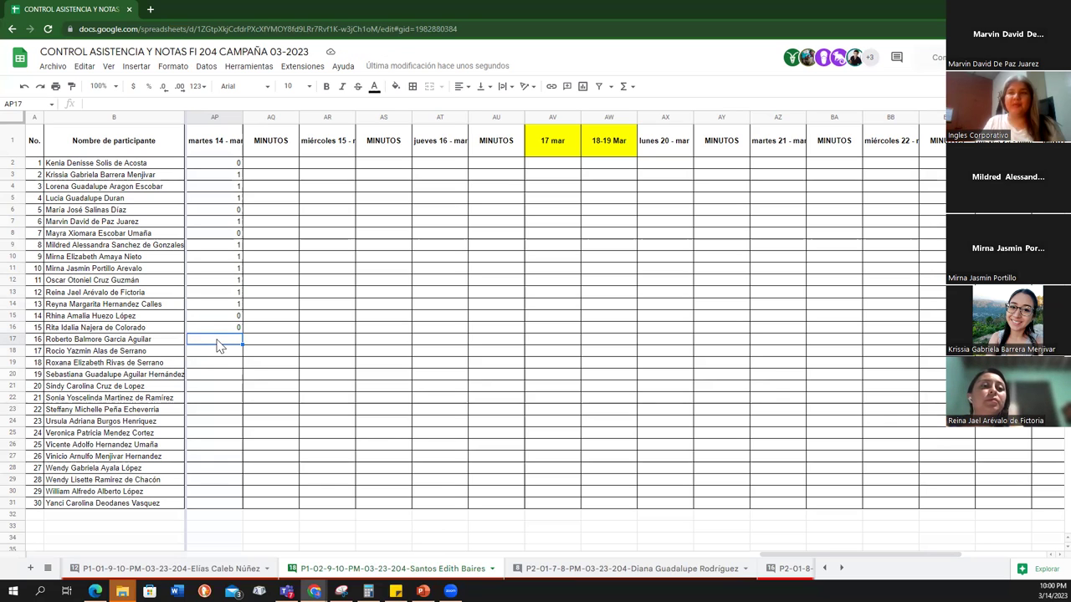
- Mark participants 16 to 20 in the March 14 attendance column with 0, 1, 1, 1, 1
text(0)
key(Return)
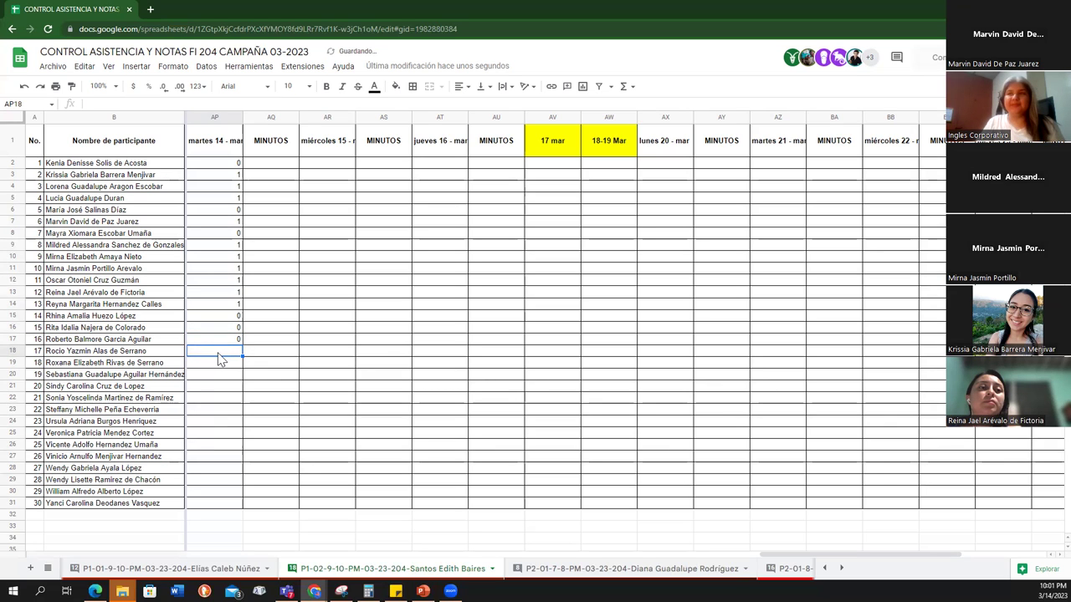
text(1)
key(Return)
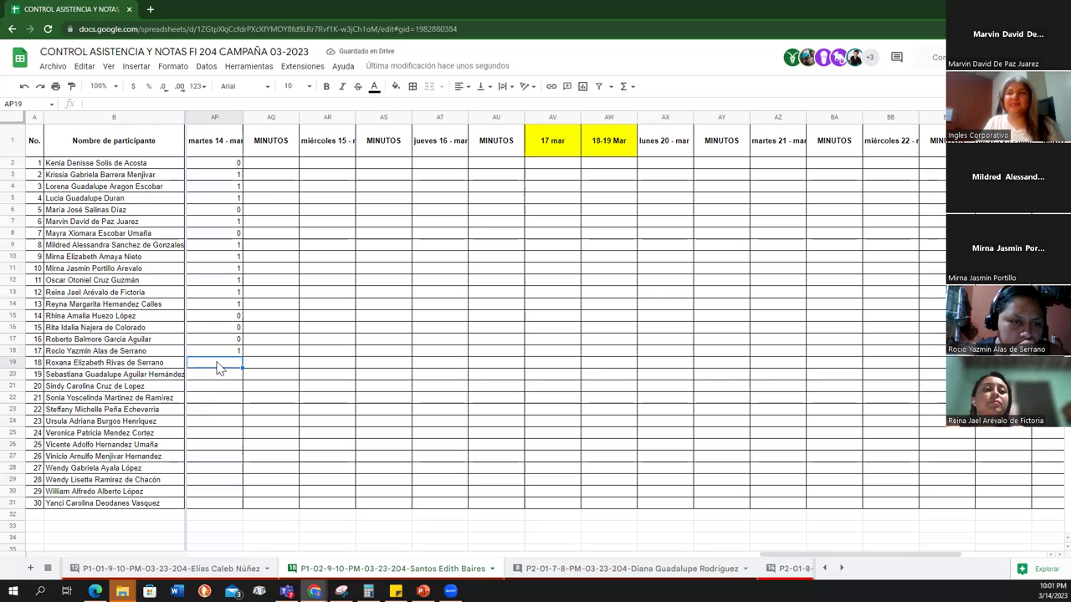
text(1)
key(Return)
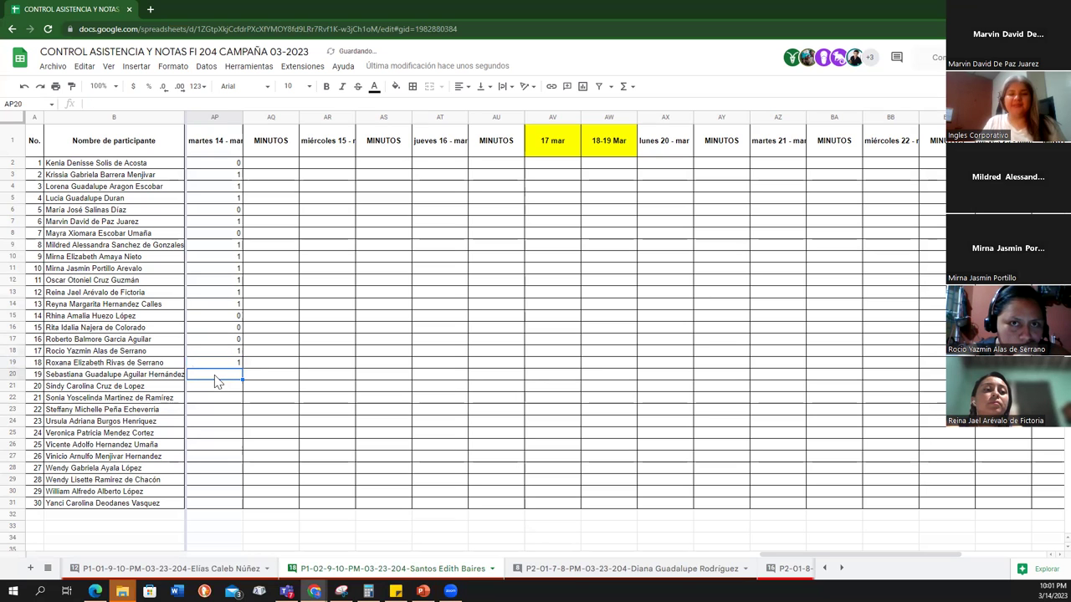
text(1)
key(Return)
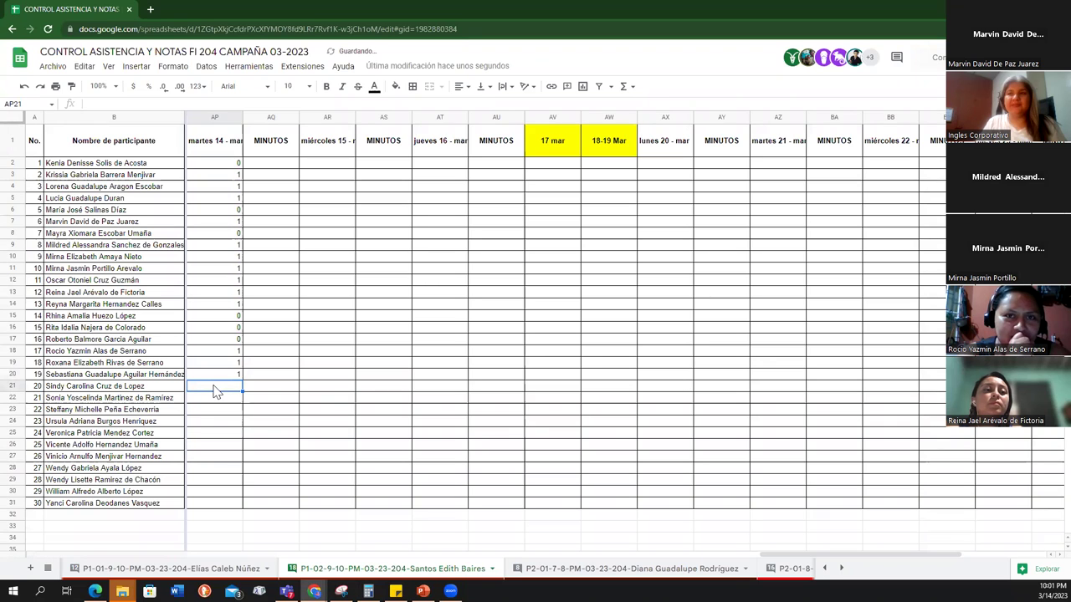
text(1)
key(Return)
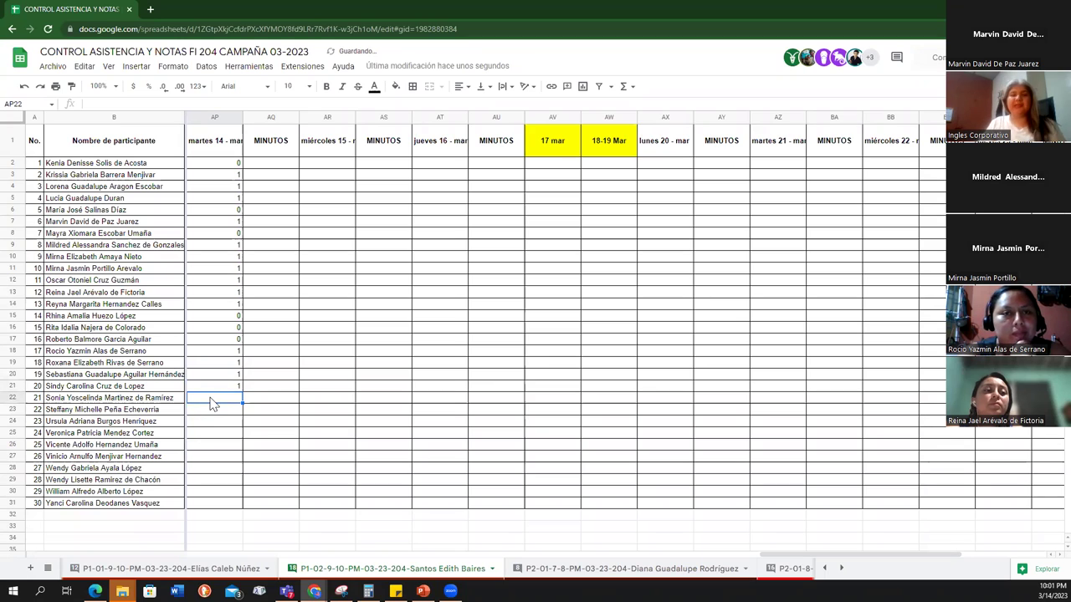
- Record March 14 attendance in column AP for participants 21 to 25 as 1, 0, 1, 0, 1
text(1)
key(Return)
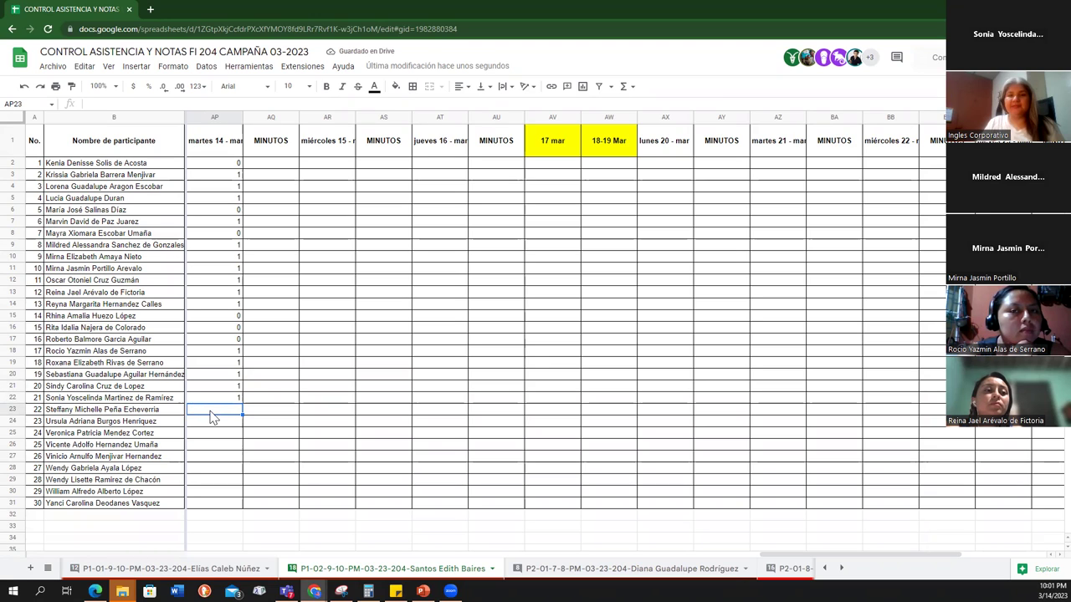
text(0)
key(Return)
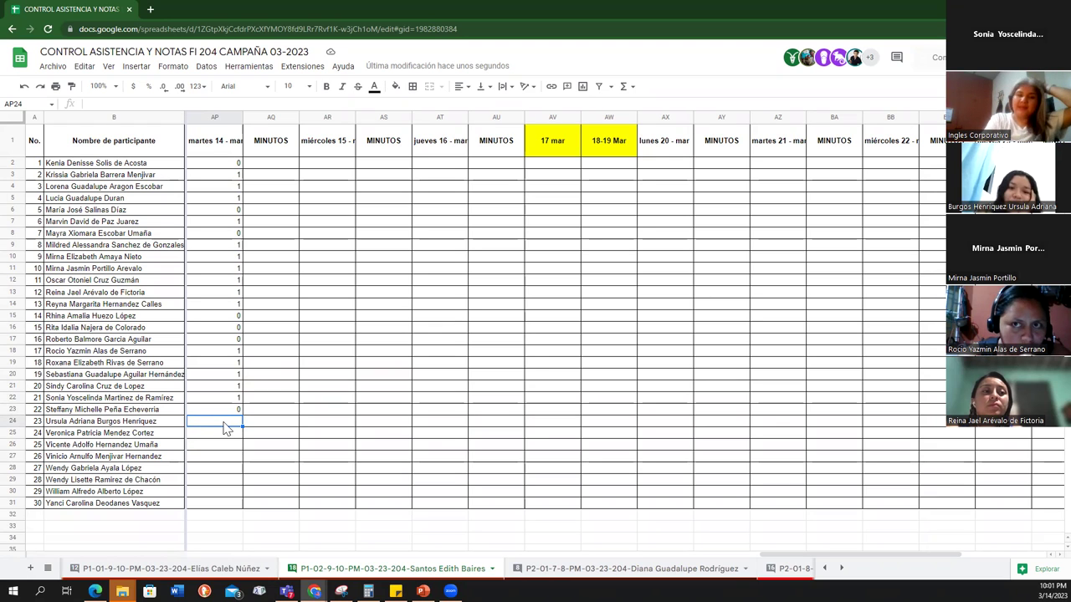
text(1)
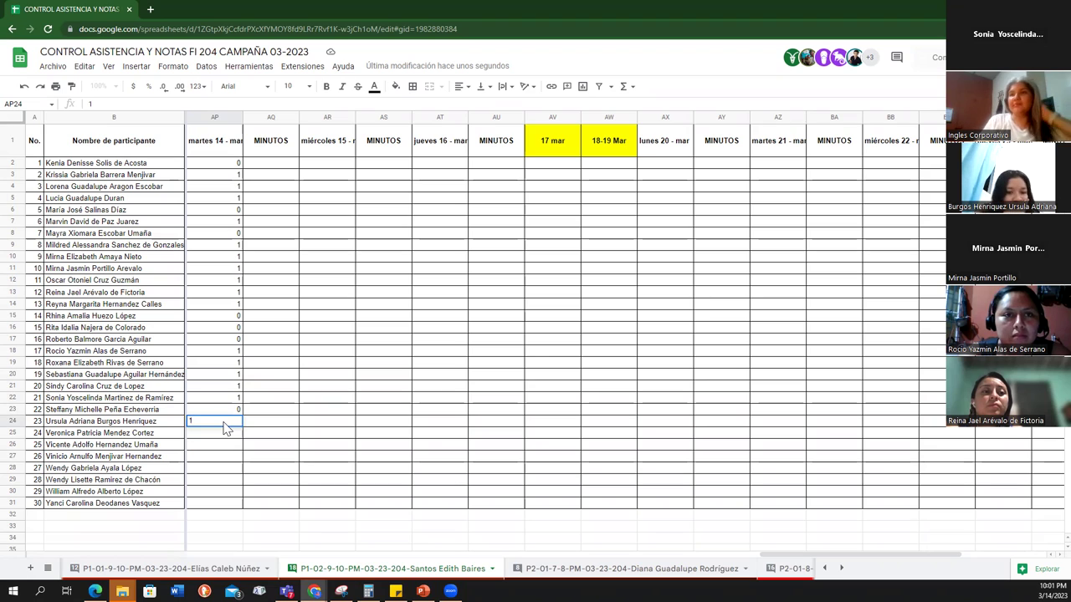
key(Return)
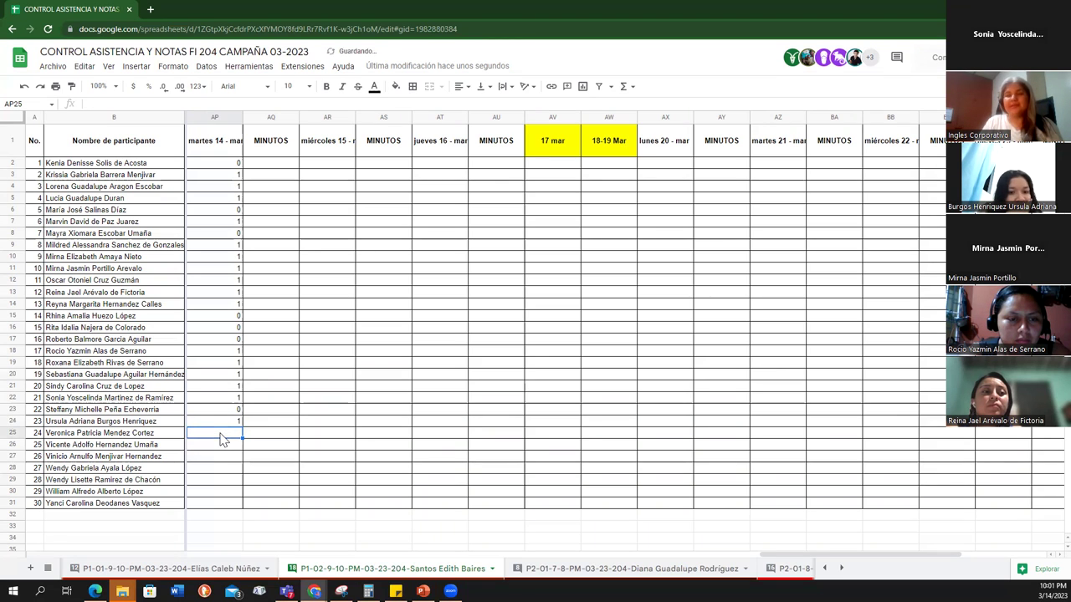
text(0)
key(Return)
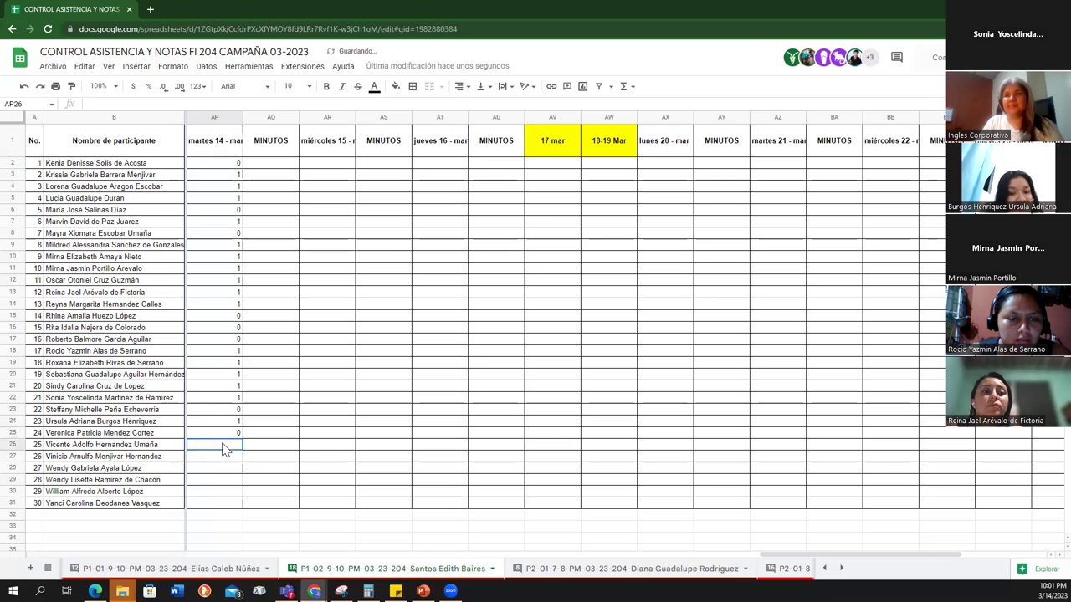
text(1)
key(Return)
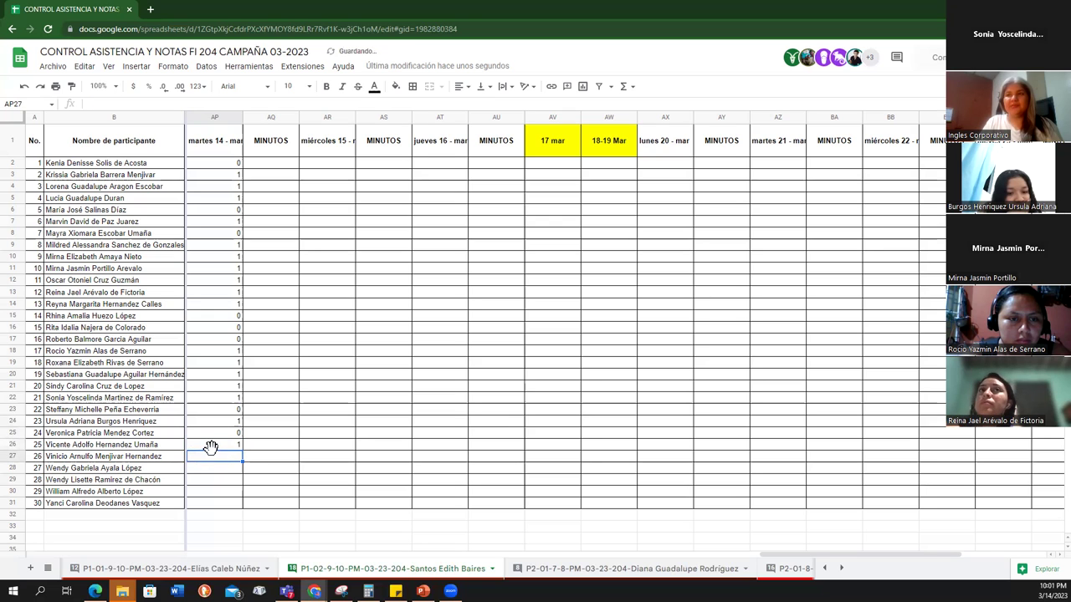
- Mark participants 26 to 30 as present with 1 in the March 14 attendance column
text(1)
key(Return)
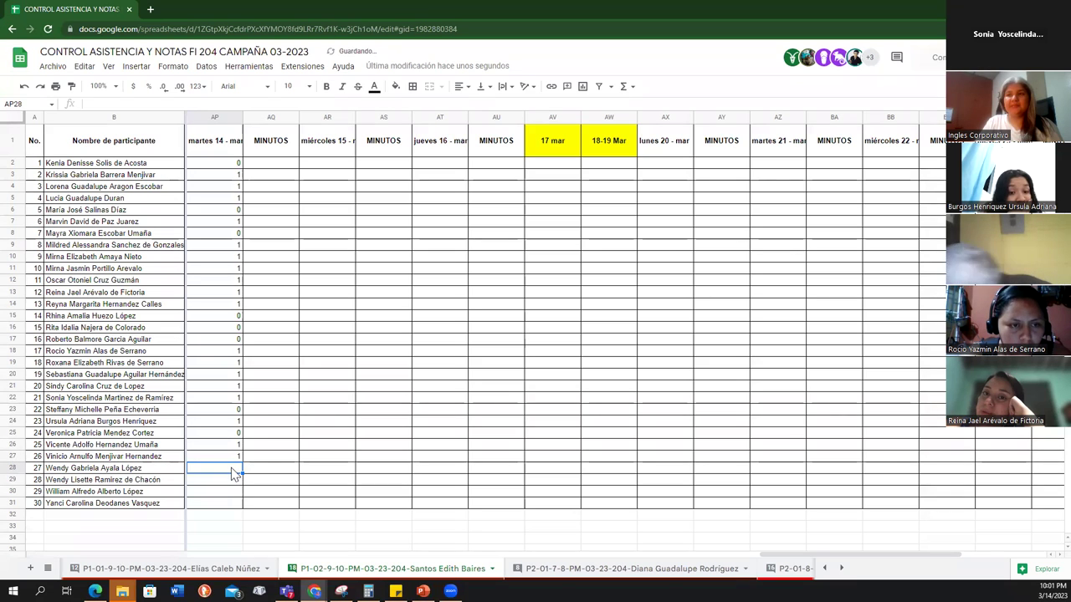
text(1)
key(Return)
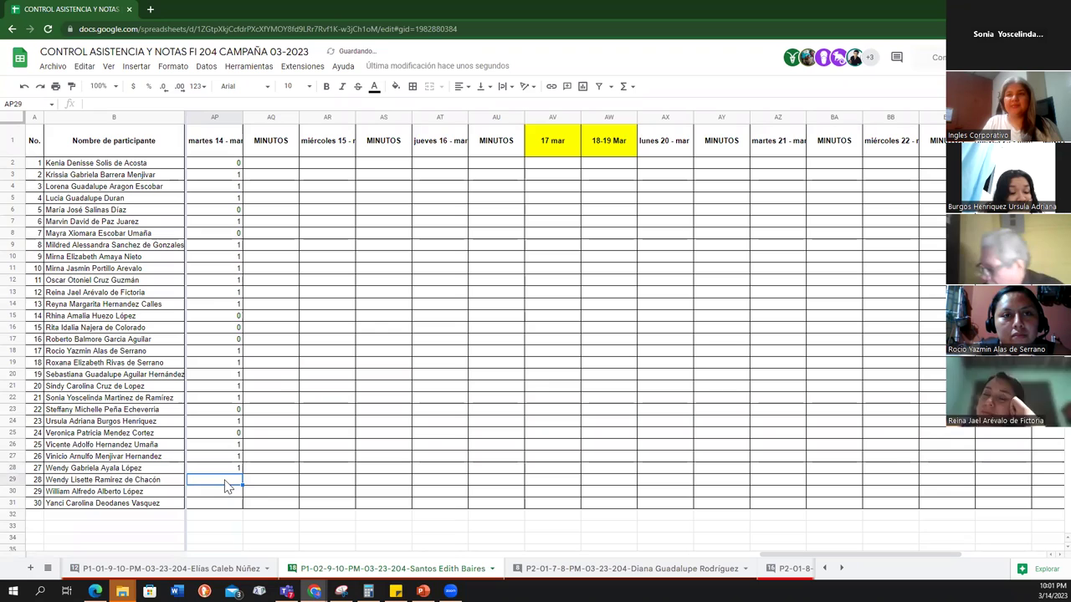
text(1)
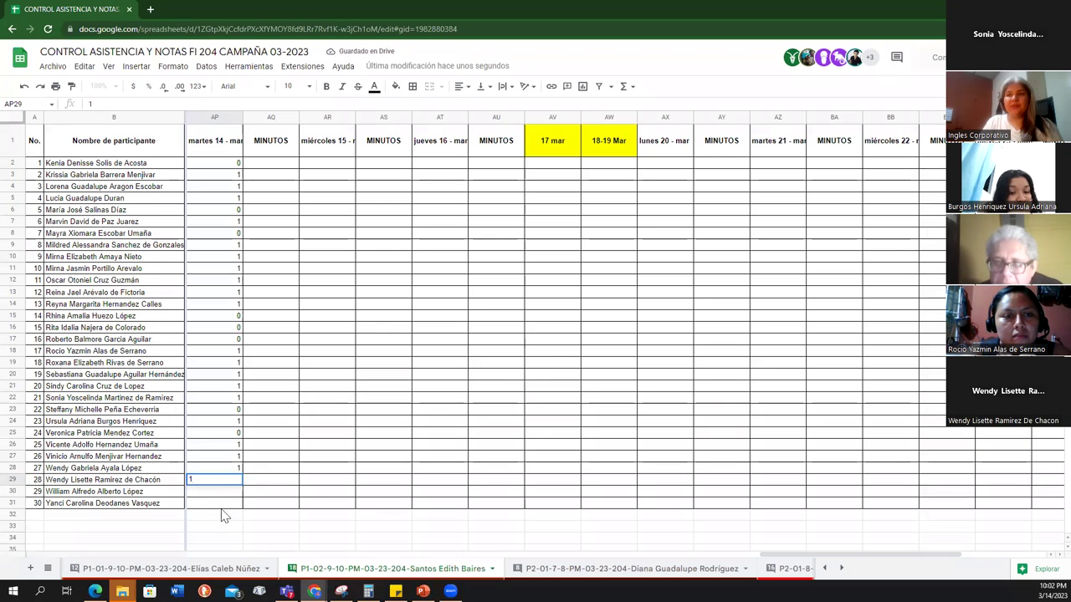
key(Return)
text(1)
key(Return)
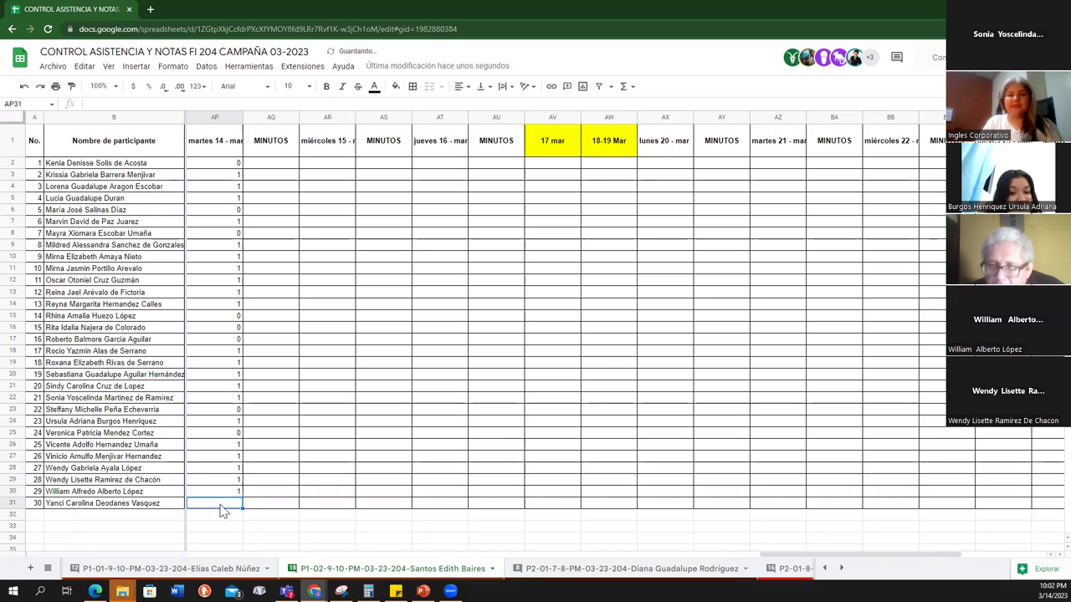
text(1)
click(220, 530)
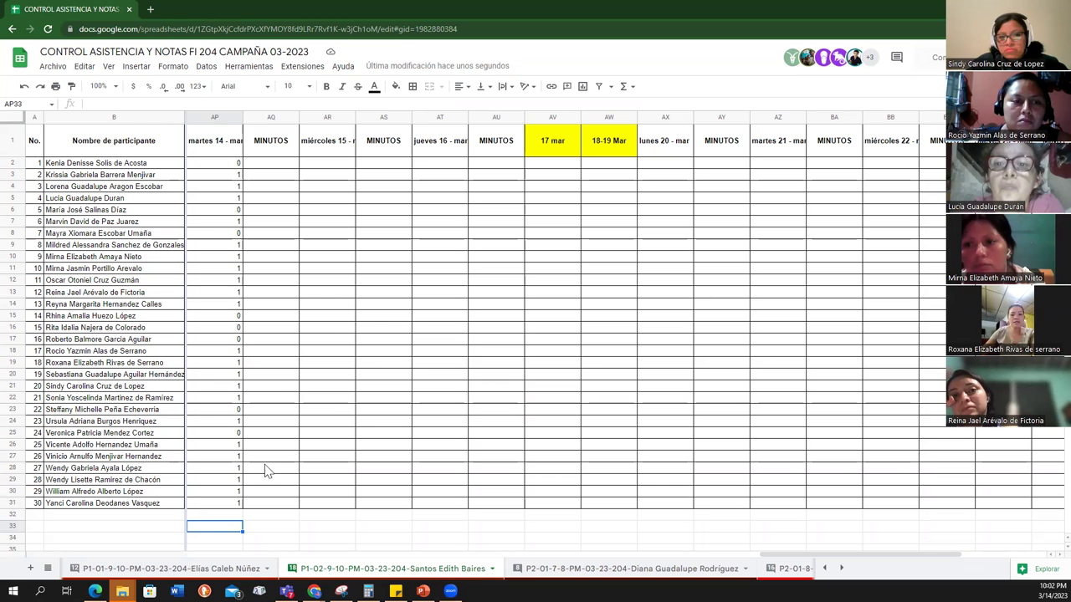
- Switch to the class 10 presentation in PowerPoint and show slide 10, the weather and clothes conversation activity
click(423, 592)
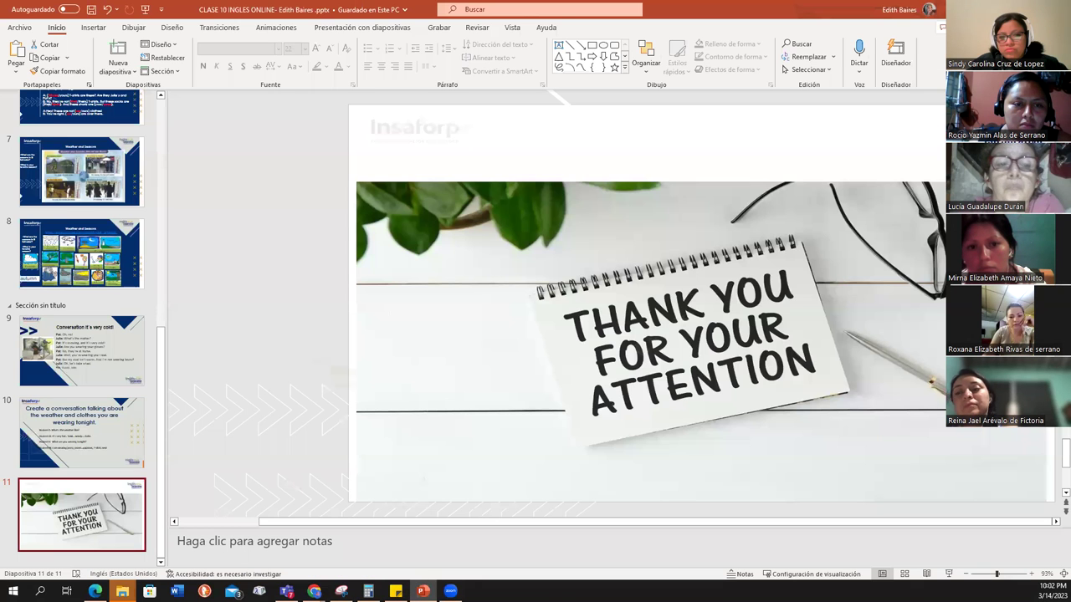
click(67, 429)
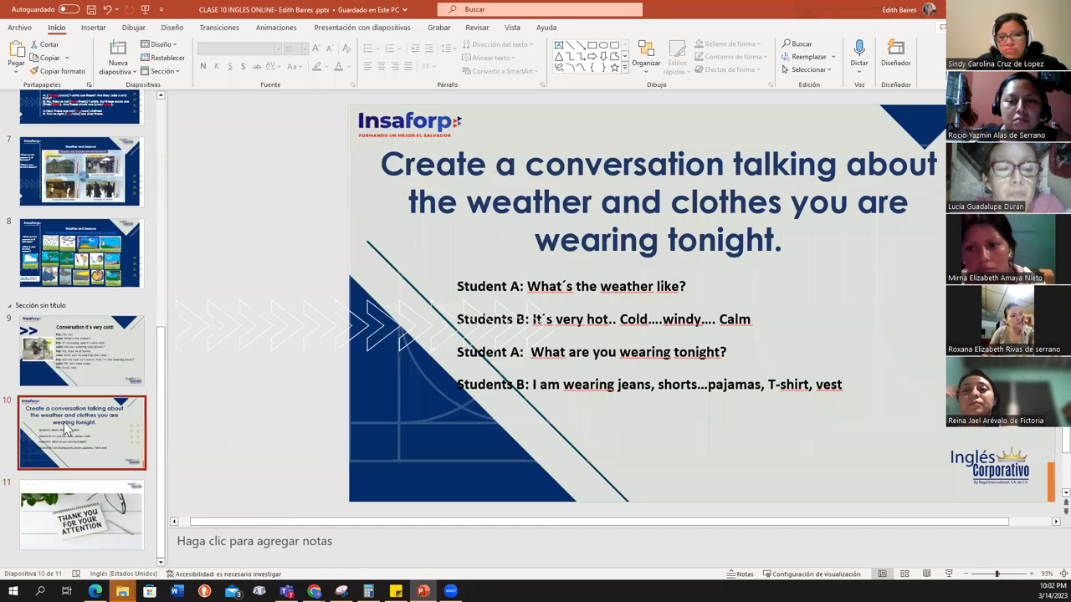